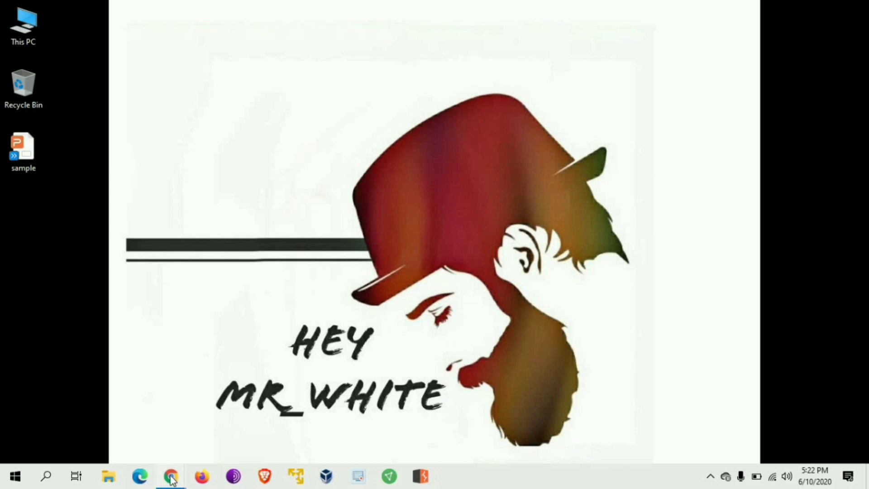
Bring up taskbar previews of the two open Chrome New Tab windows.
{"action": "mouse_move", "coordinate": [172, 481]}
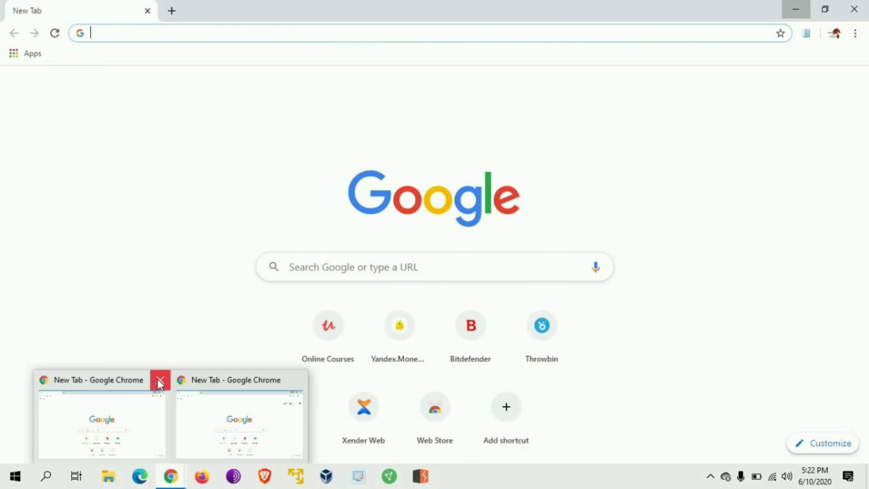
Close the duplicate Chrome window and search Google for 'tor' in the remaining one.
{"action": "left_click", "coordinate": [159, 380]}
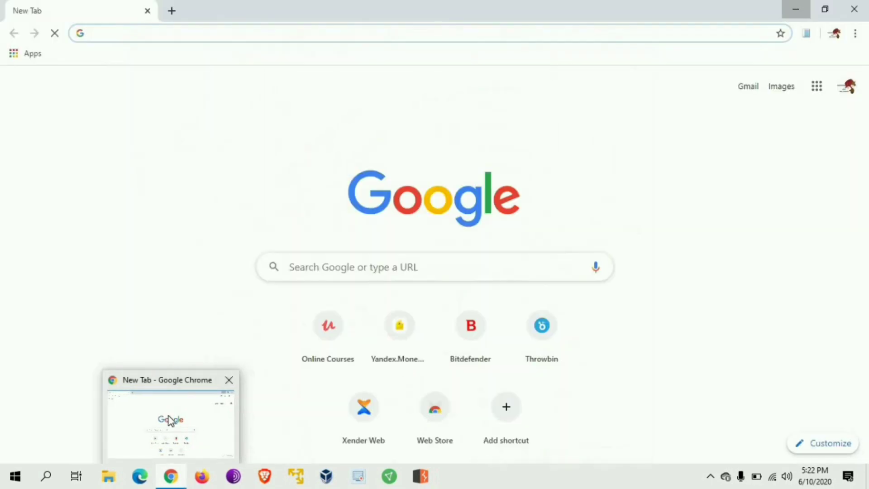
{"action": "left_click", "coordinate": [169, 417]}
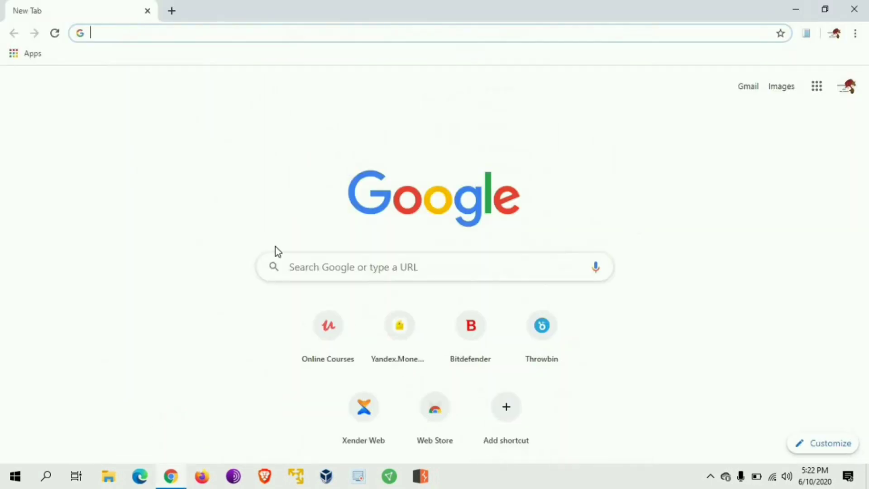
{"action": "left_click", "coordinate": [166, 33]}
{"action": "type", "text": "t"}
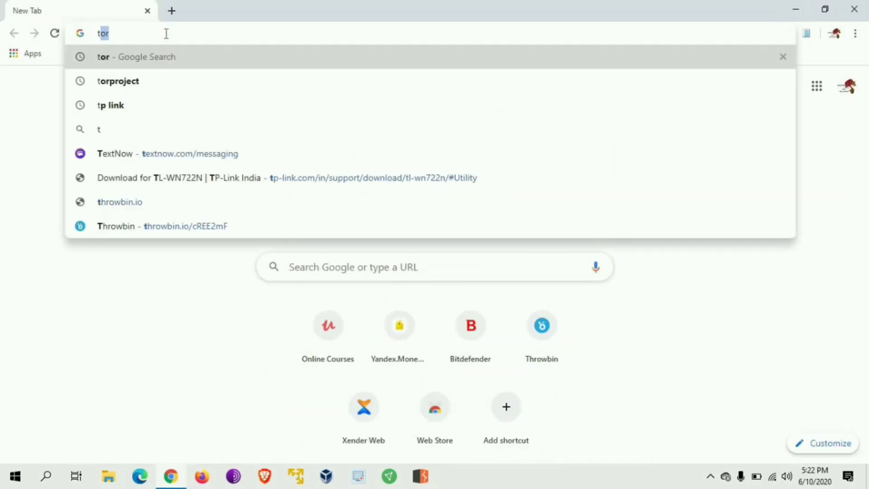
{"action": "type", "text": "or"}
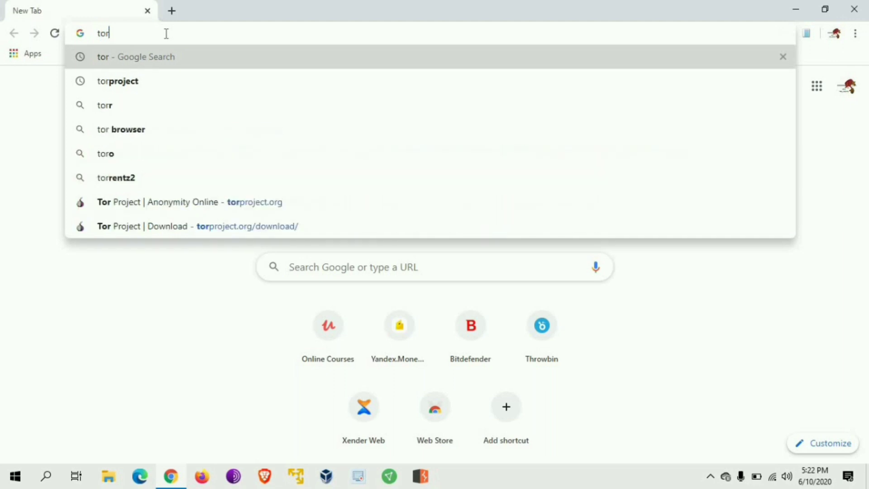
{"action": "left_click", "coordinate": [167, 57]}
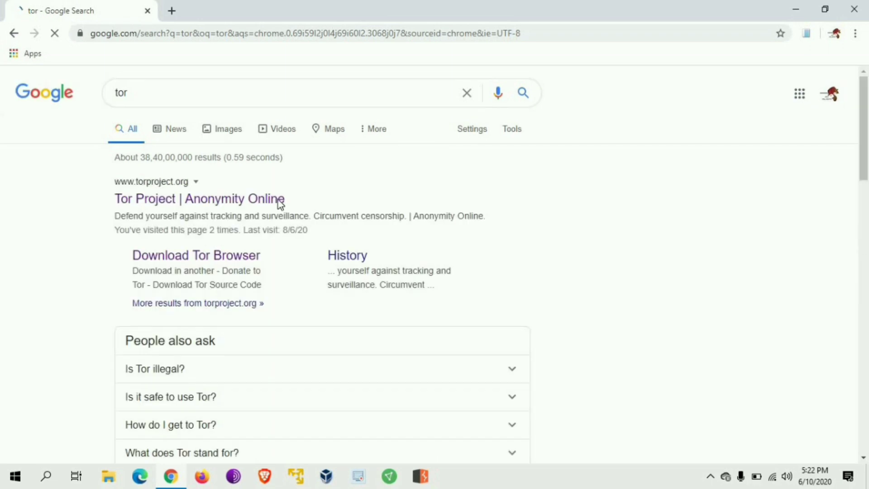
Look over the 'tor' results and knowledge panel, then open the Tor Project homepage.
{"action": "scroll", "coordinate": [602, 291], "scroll_direction": "down", "scroll_amount": 2}
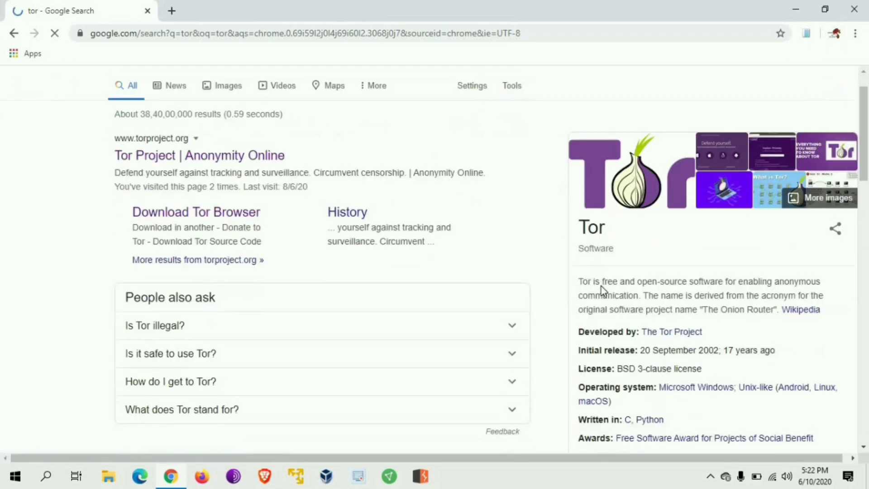
{"action": "scroll", "coordinate": [647, 294], "scroll_direction": "down", "scroll_amount": 1}
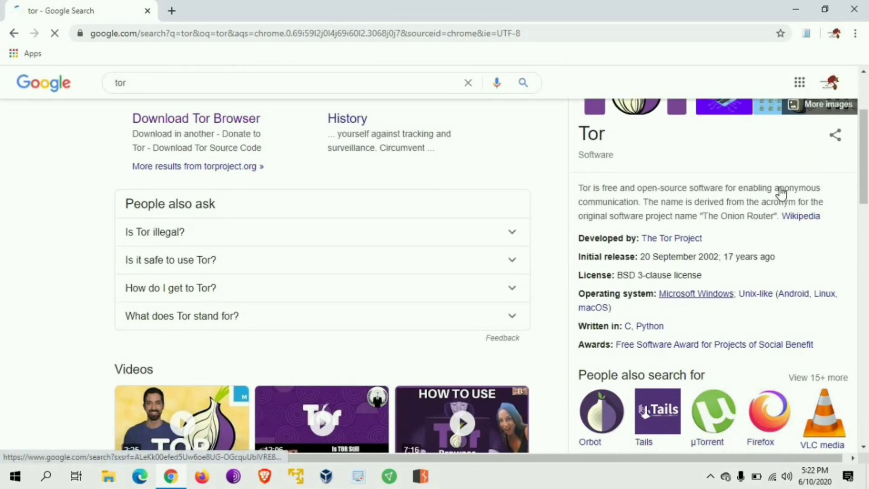
{"action": "left_click_drag", "start_coordinate": [776, 186], "coordinate": [841, 209]}
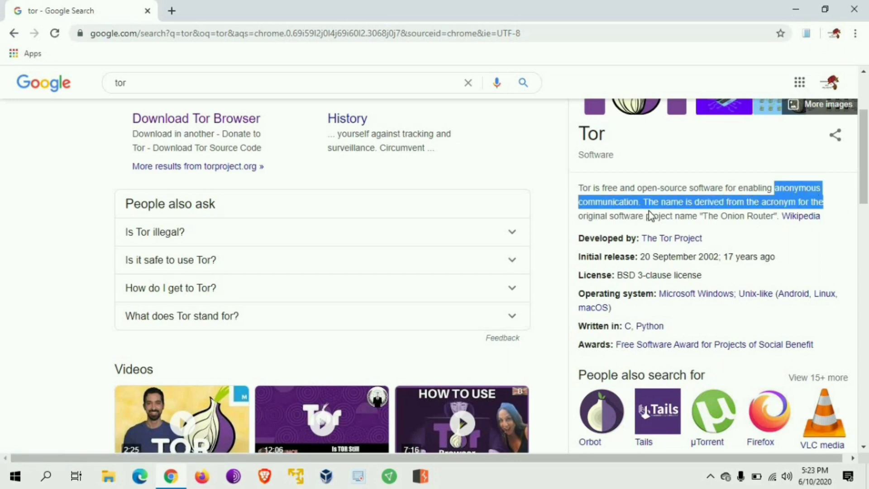
{"action": "left_click", "coordinate": [749, 243]}
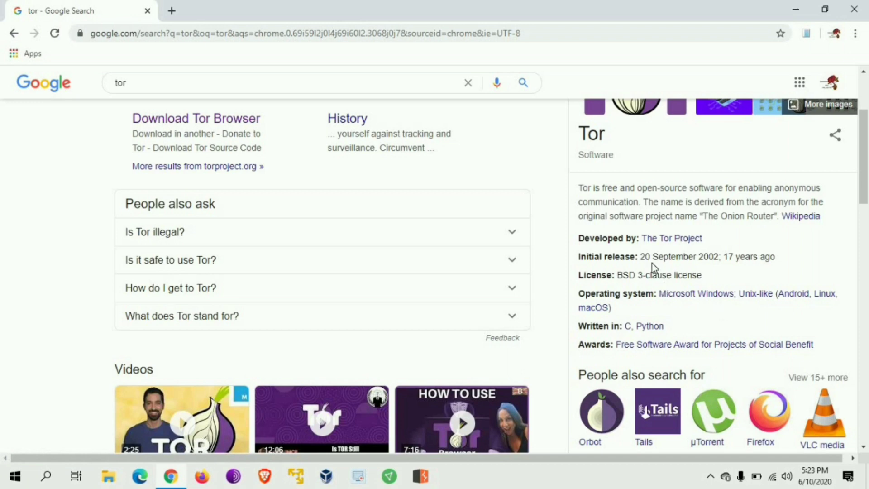
{"action": "scroll", "coordinate": [412, 209], "scroll_direction": "up", "scroll_amount": 2}
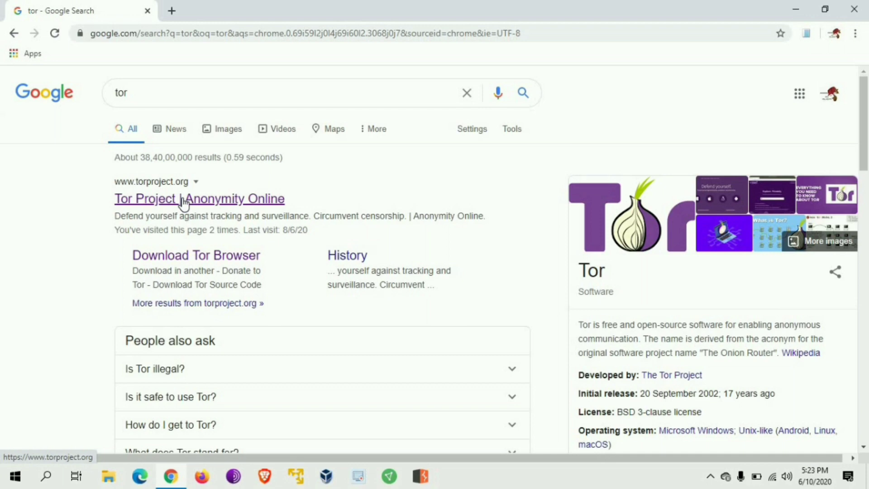
{"action": "left_click", "coordinate": [184, 201]}
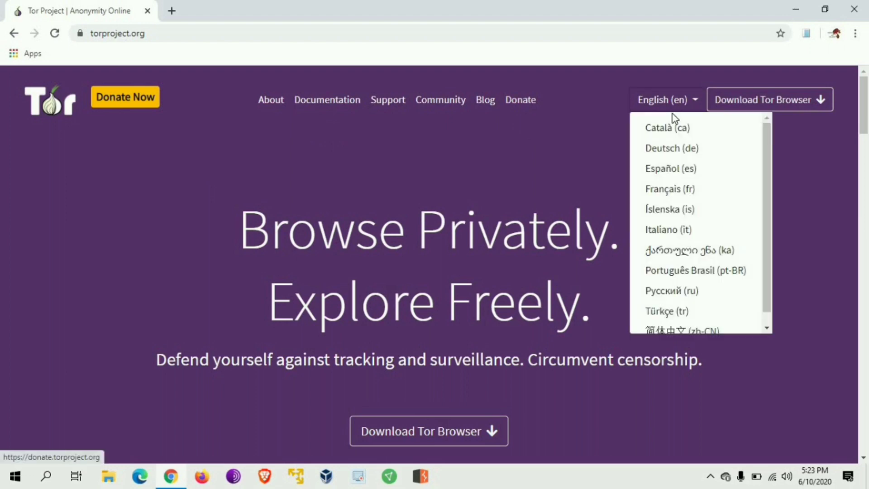
Start the Tor Browser for Windows download from the Tor Project download page.
{"action": "left_click", "coordinate": [419, 432]}
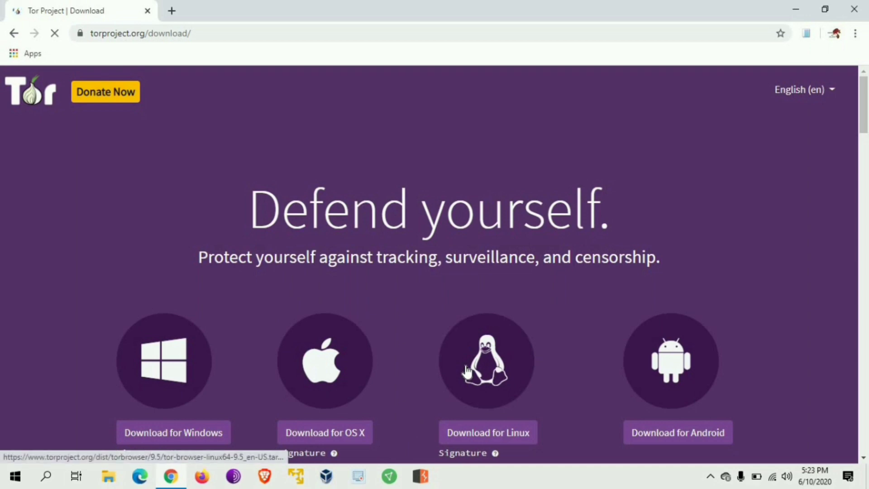
{"action": "scroll", "coordinate": [404, 338], "scroll_direction": "down", "scroll_amount": 2}
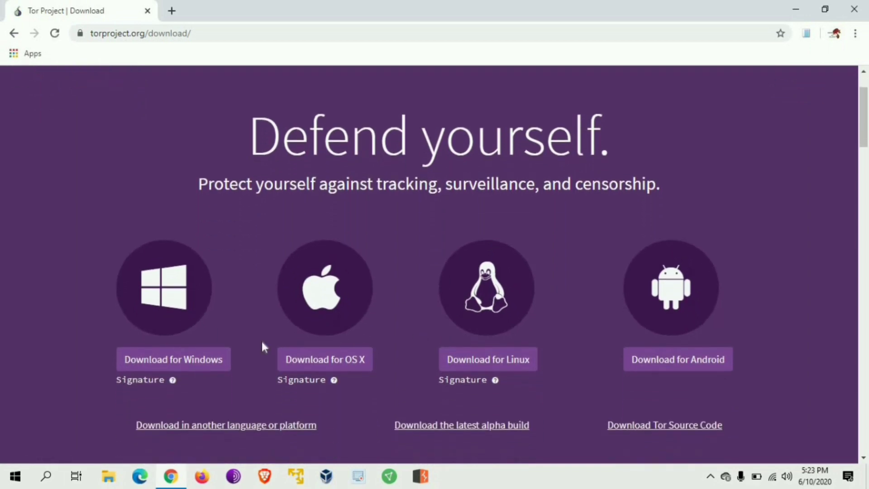
{"action": "left_click", "coordinate": [163, 361]}
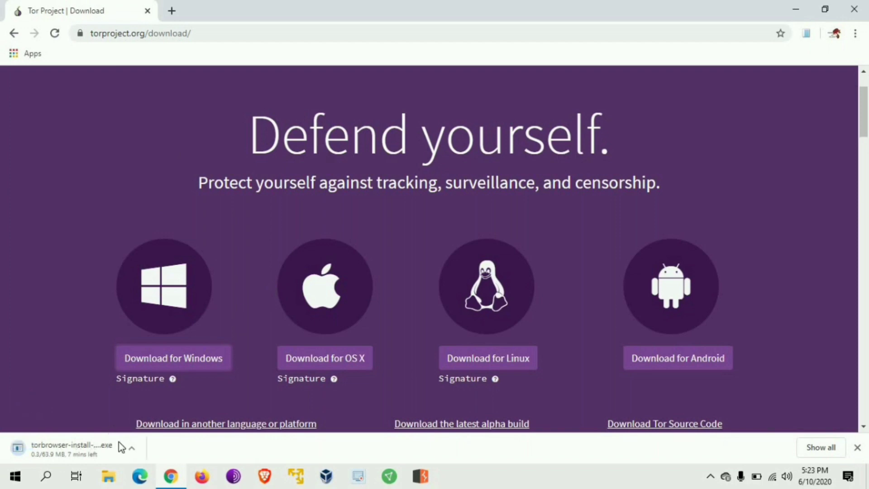
Cancel the Tor Browser installer download and close Chrome.
{"action": "left_click", "coordinate": [132, 448]}
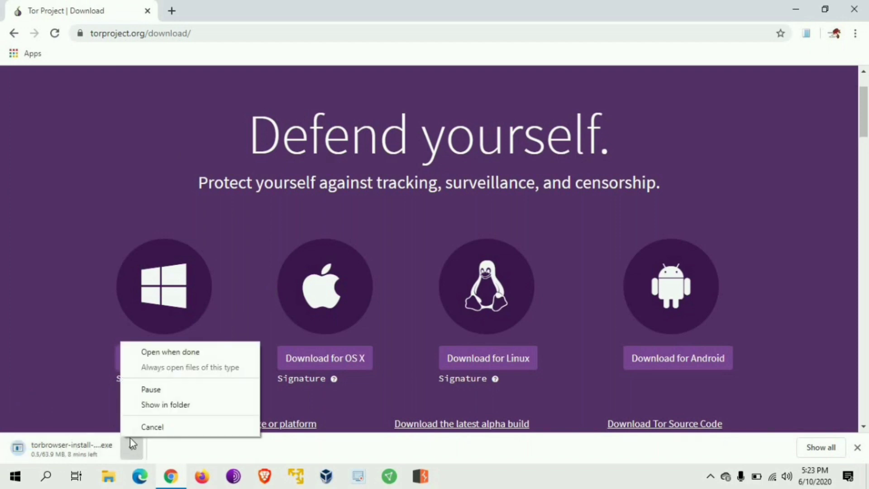
{"action": "left_click", "coordinate": [154, 433]}
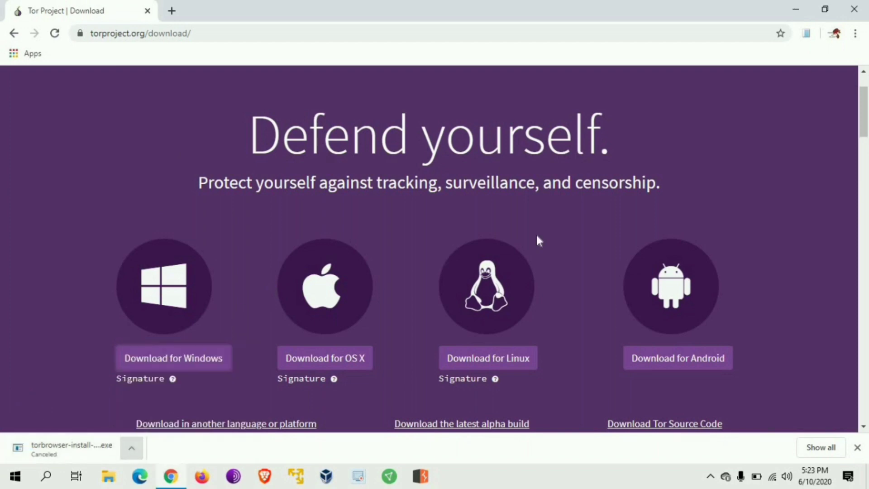
{"action": "left_click", "coordinate": [853, 11]}
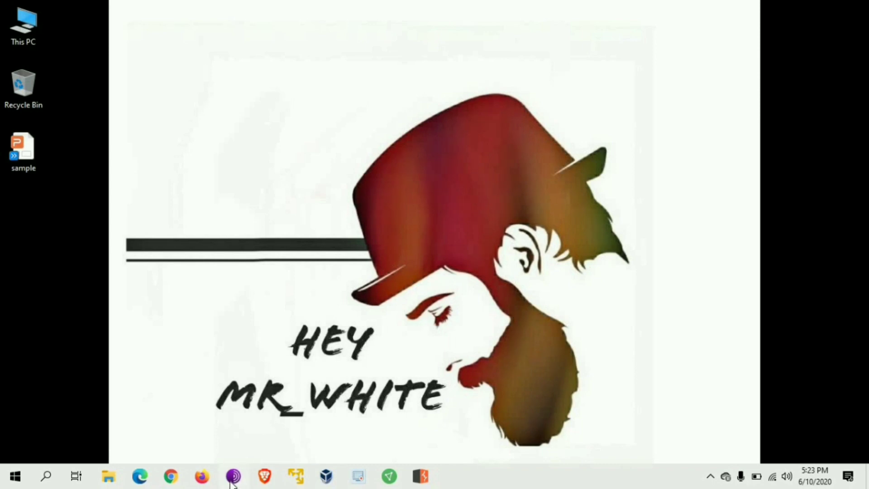
Launch Tor Browser and maximize it on the About Tor 'Explore. Privately.' page.
{"action": "left_click", "coordinate": [231, 482]}
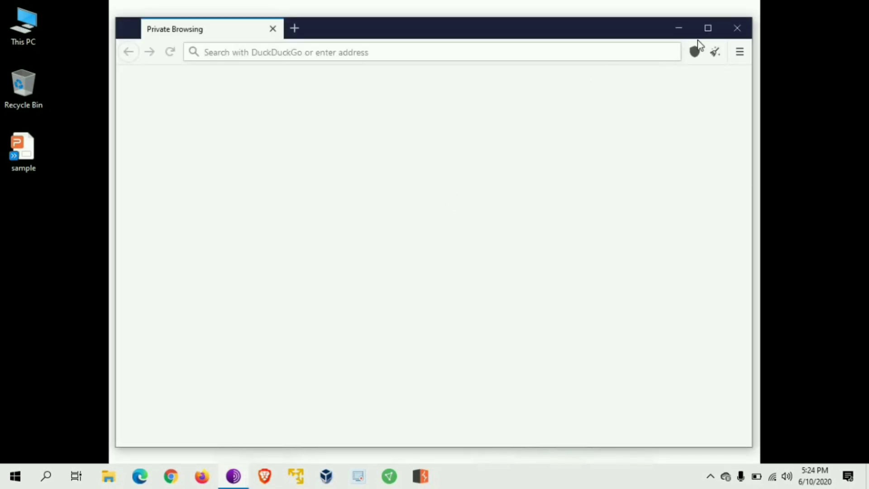
{"action": "left_click", "coordinate": [709, 28]}
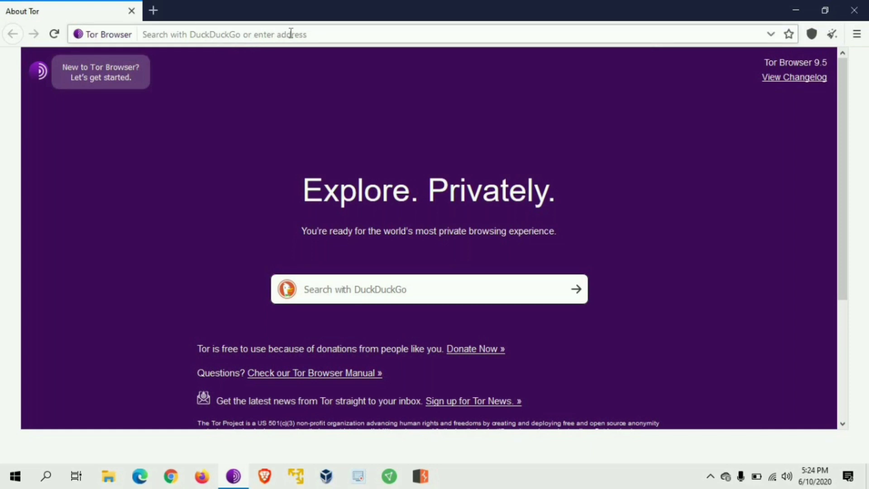
{"action": "left_click", "coordinate": [153, 10]}
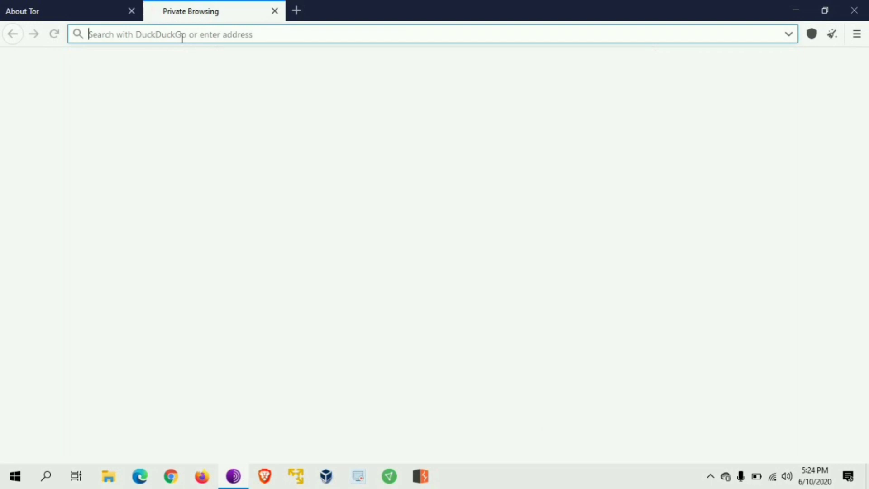
Load check.torproject.org in the new tab to confirm the browser is configured for Tor.
{"action": "type", "text": "c"}
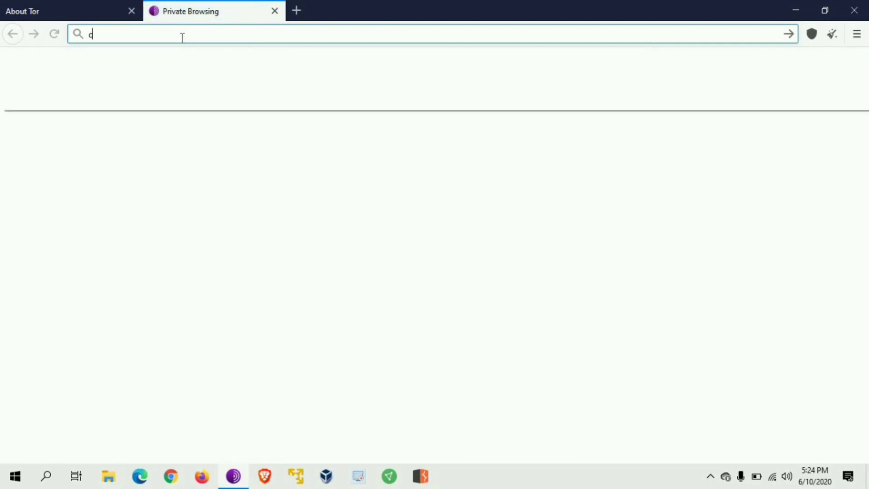
{"action": "type", "text": "heck"}
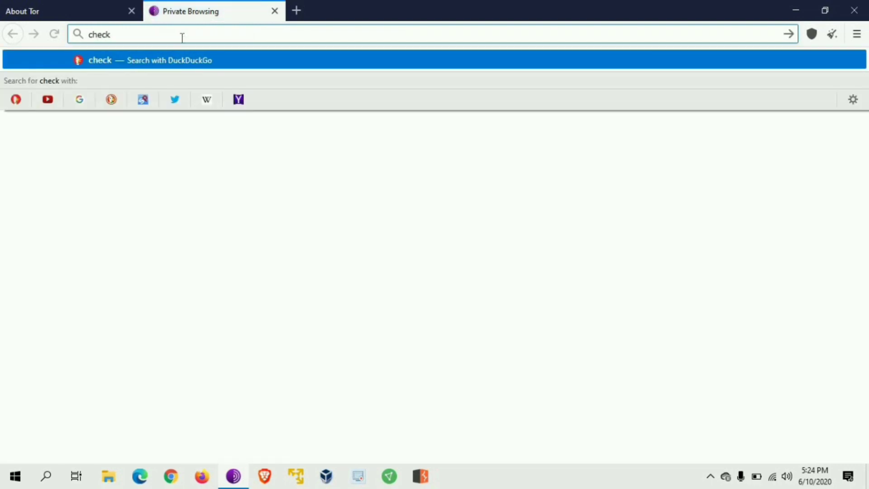
{"action": "type", "text": ".to"}
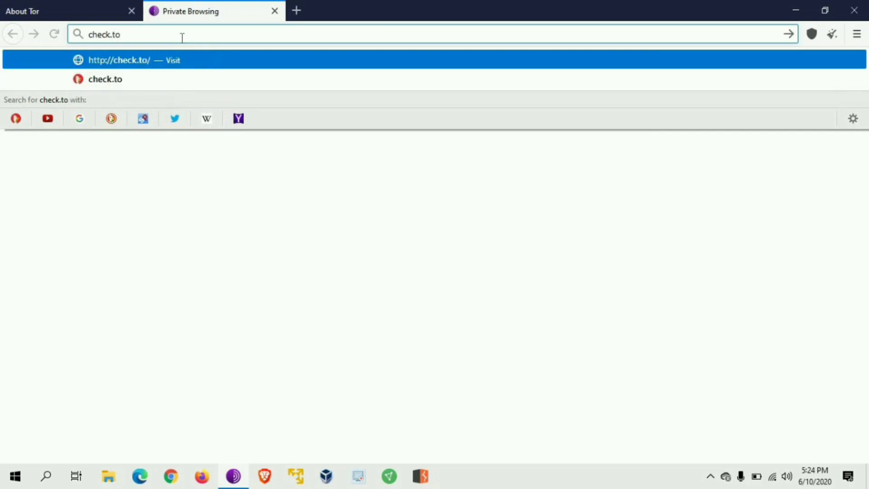
{"action": "type", "text": "rpr"}
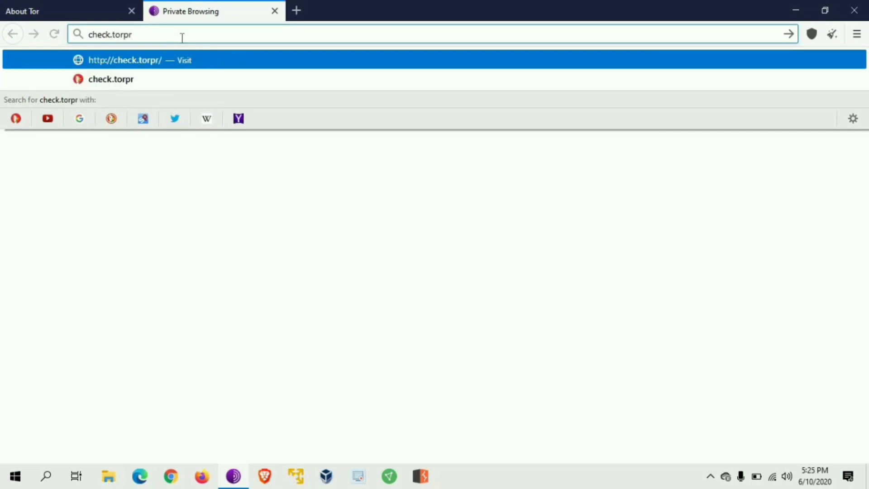
{"action": "type", "text": "oject"}
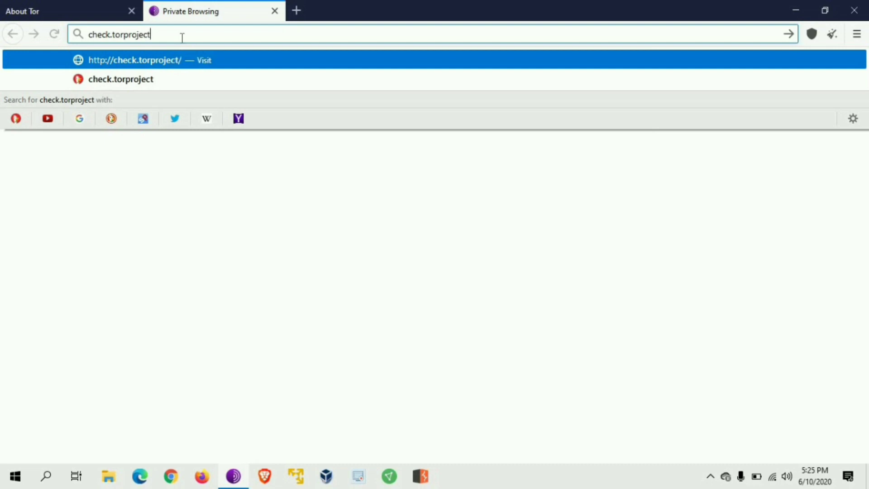
{"action": "type", "text": ".org"}
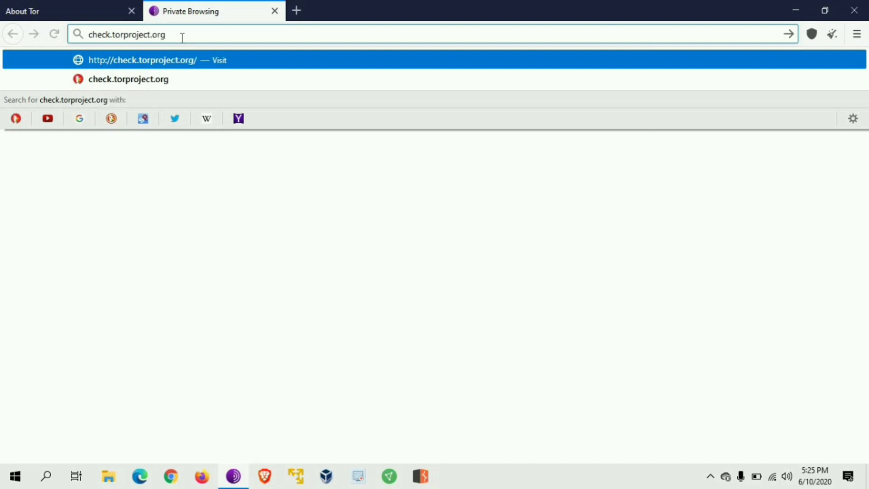
{"action": "left_click", "coordinate": [194, 59]}
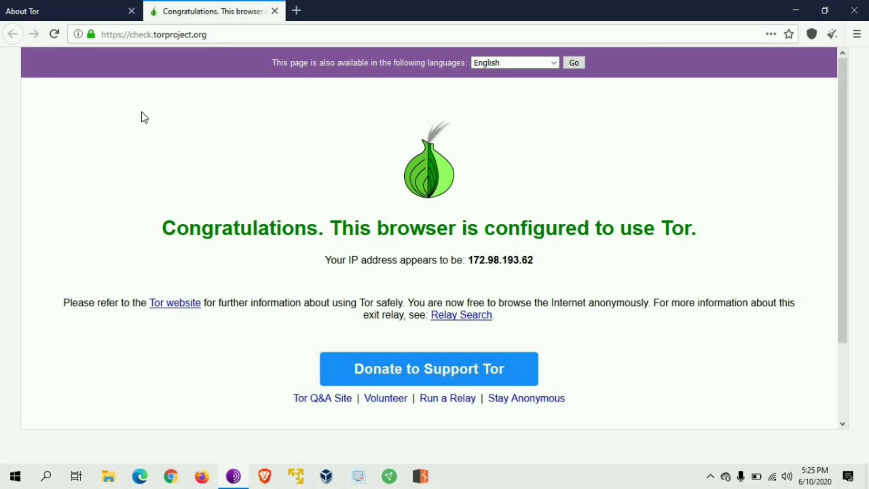
{"action": "left_click", "coordinate": [78, 35]}
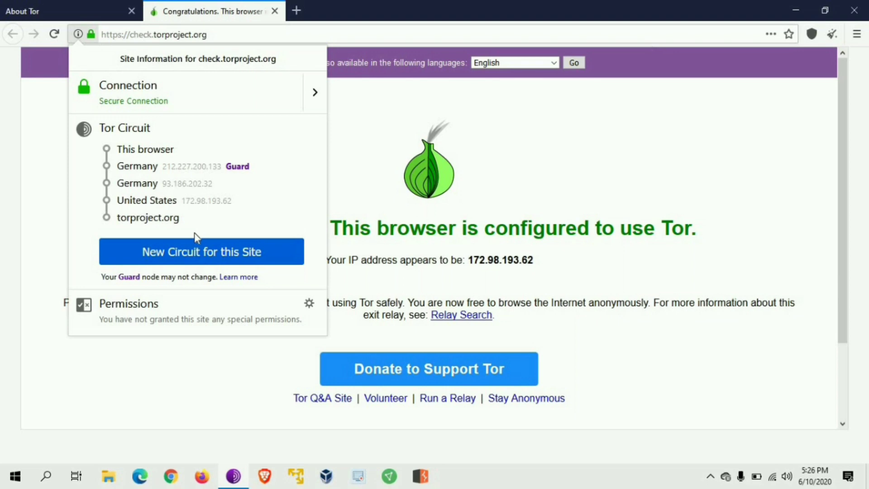
Get a new Tor circuit for check.torproject.org, changing the exit IP to 185.220.101.140.
{"action": "left_click", "coordinate": [204, 260]}
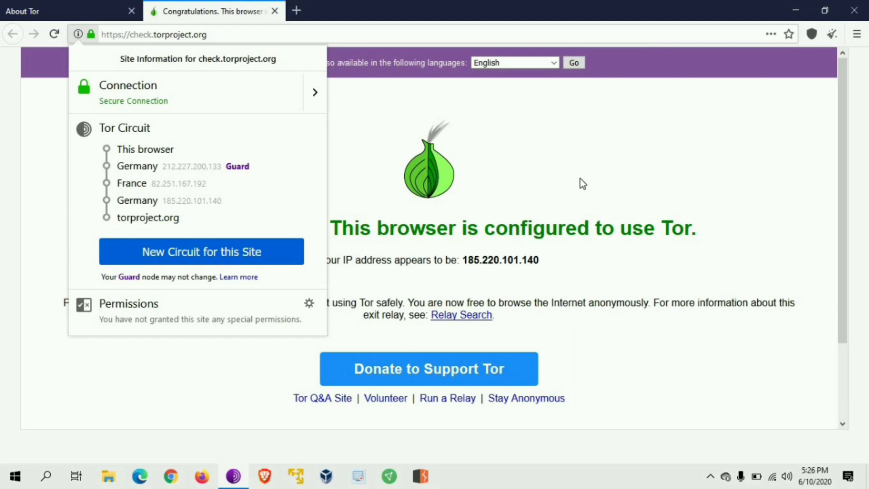
{"action": "left_click", "coordinate": [621, 178]}
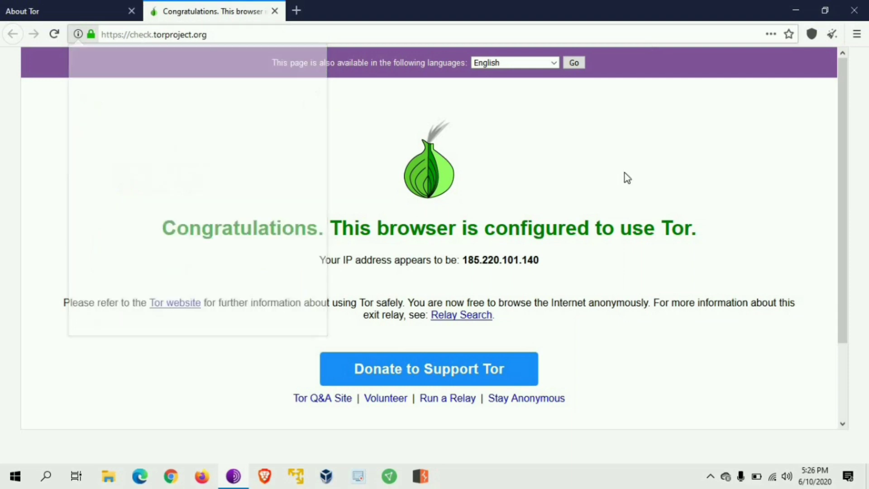
{"action": "left_click", "coordinate": [813, 34]}
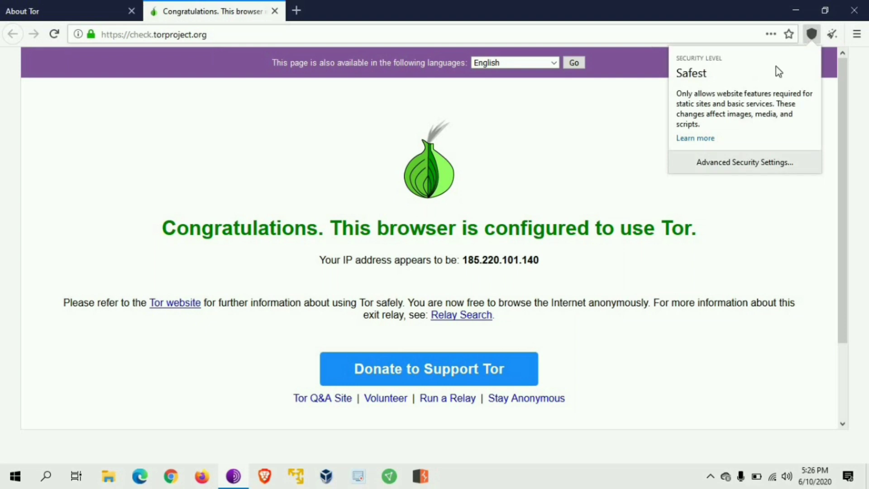
Open Advanced Security Settings to view the Safest level on the Privacy & Security page.
{"action": "left_click", "coordinate": [742, 162]}
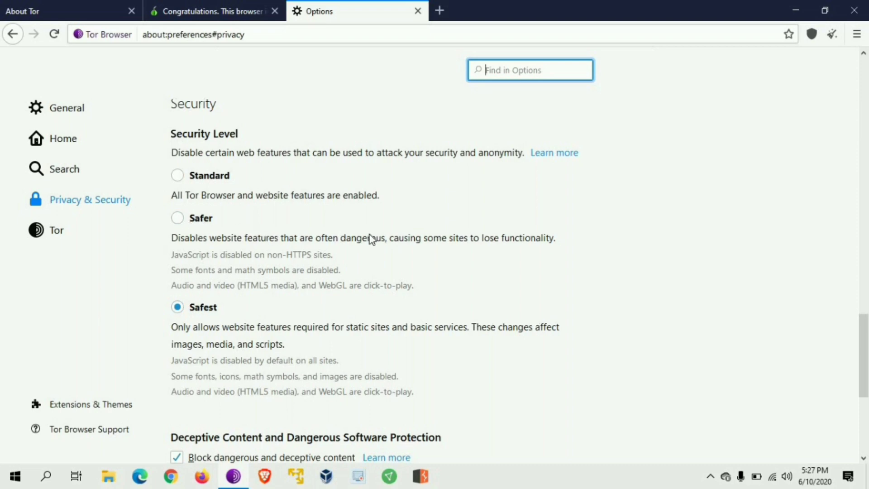
{"action": "scroll", "coordinate": [370, 237], "scroll_direction": "down", "scroll_amount": 3}
Scroll the security options, return to the Tor check tab, and restore the window to a smaller size.
{"action": "scroll", "coordinate": [370, 237], "scroll_direction": "down", "scroll_amount": 6}
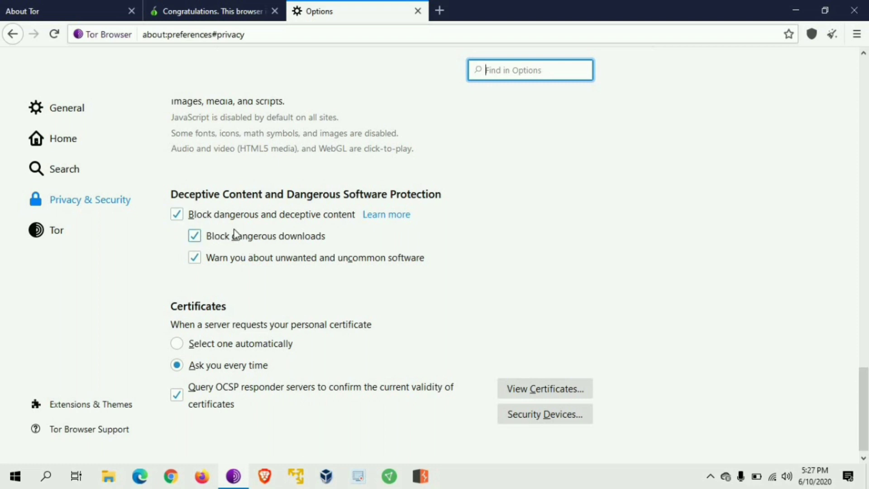
{"action": "scroll", "coordinate": [280, 304], "scroll_direction": "down", "scroll_amount": 1}
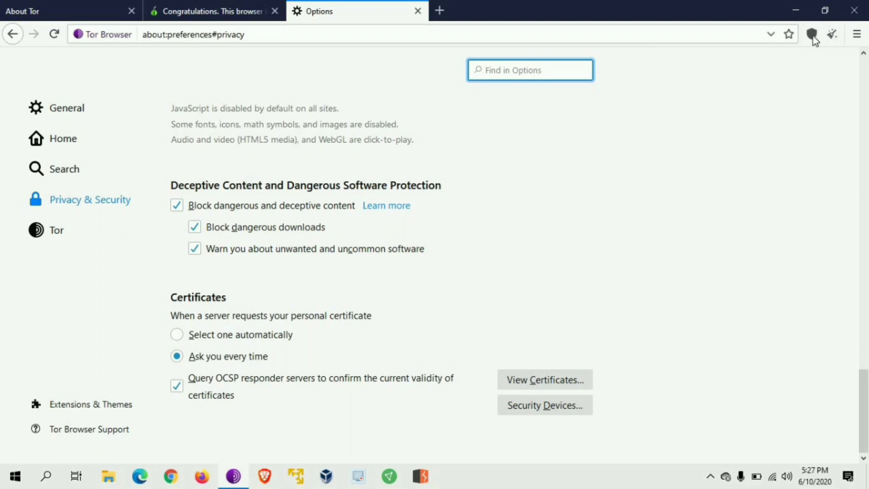
{"action": "left_click", "coordinate": [209, 7]}
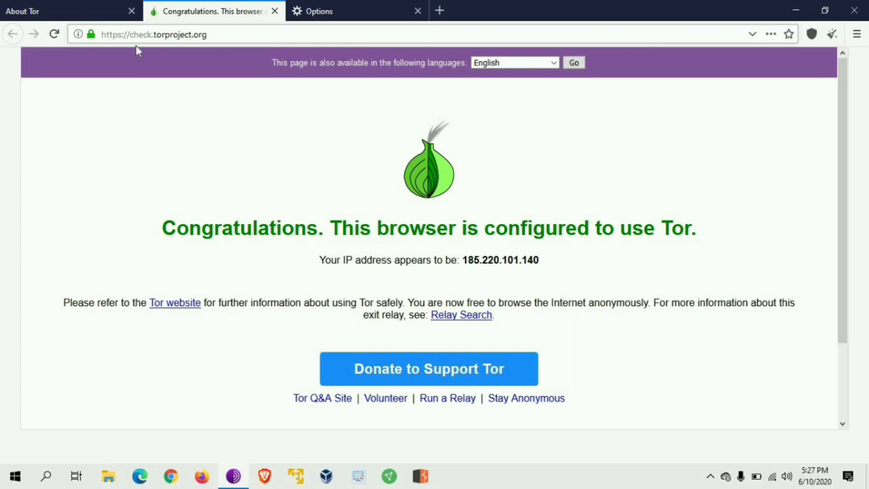
{"action": "left_click", "coordinate": [825, 10]}
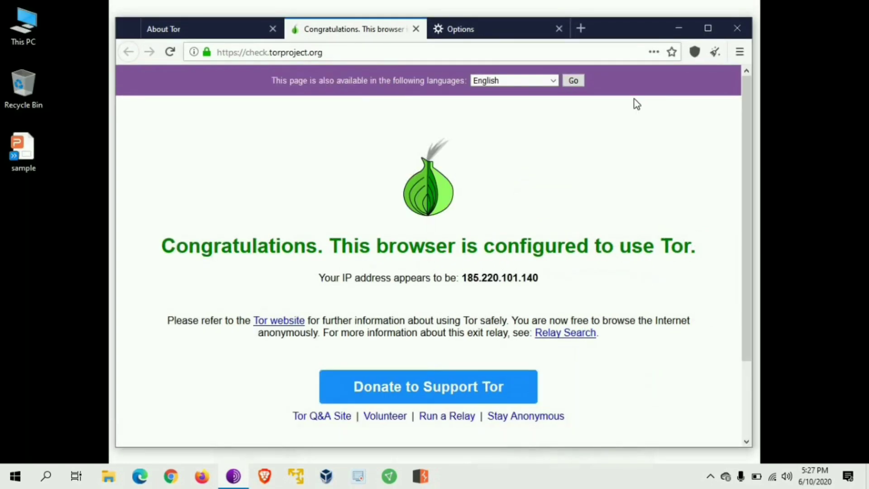